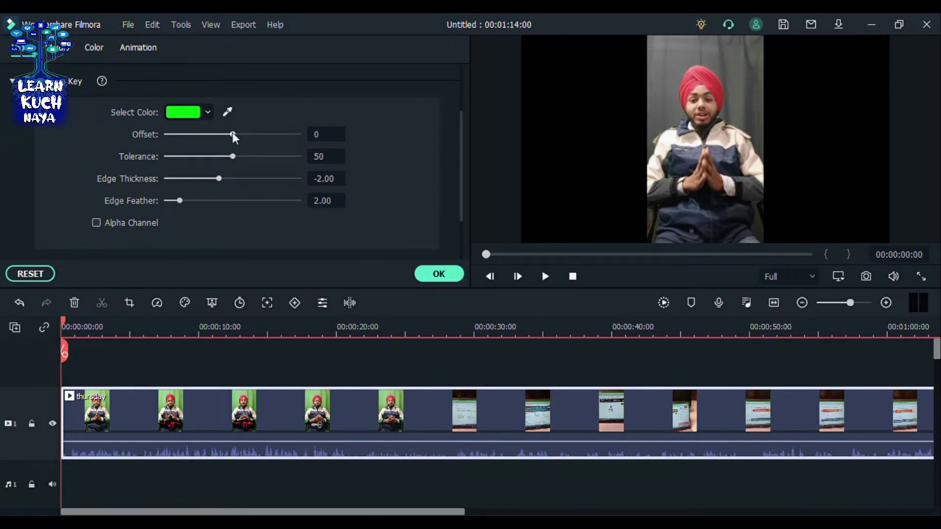
- Set the chroma key offset to -100, tolerance to 92, edge thickness to -2.81 and edge feather to 13.23
drag(233, 132, 140, 114)
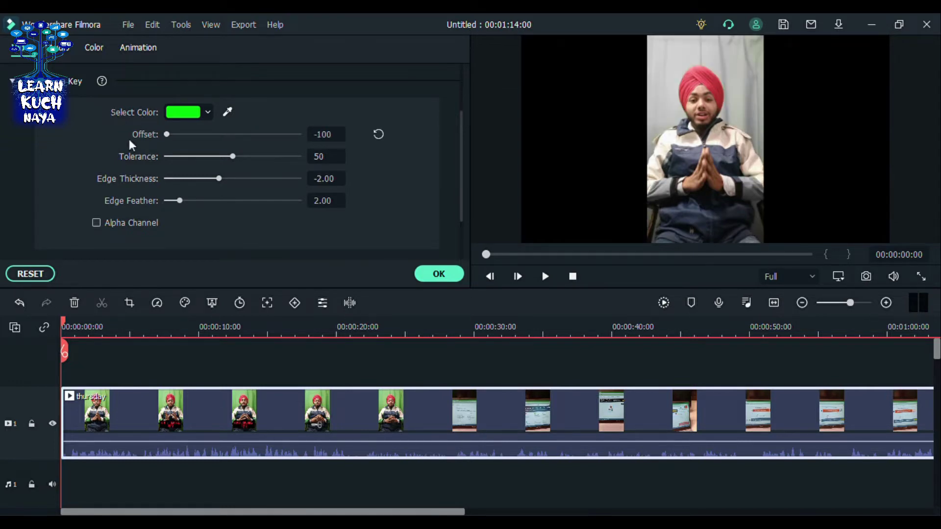
drag(230, 156, 289, 168)
mouse_move(218, 178)
mouse_down()
mouse_move(155, 172)
mouse_move(296, 184)
mouse_move(170, 166)
mouse_move(212, 171)
mouse_up()
drag(180, 201, 254, 211)
- Enable Lens Correction with the Sony FDR X3000 model at 4K resolution and set its adjust level to 100
scroll(69, 228, down, 2)
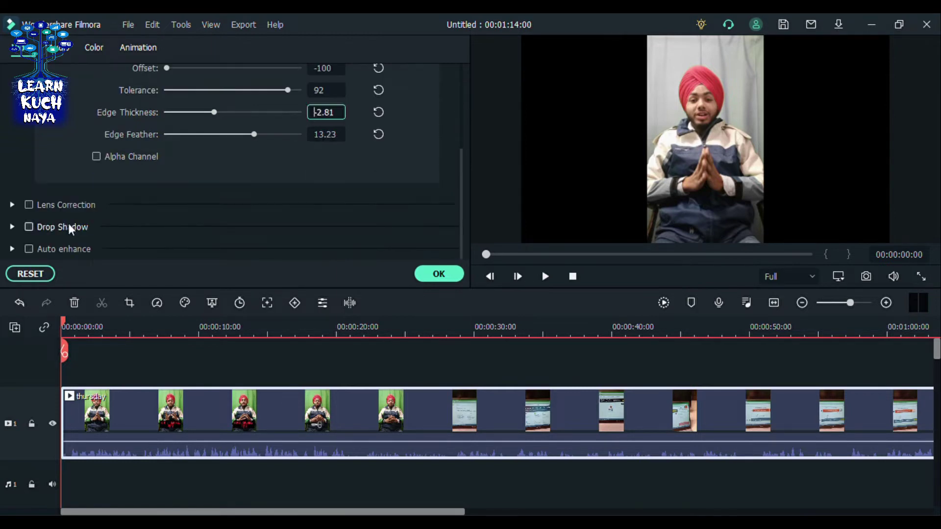
click(36, 204)
scroll(206, 256, down, 3)
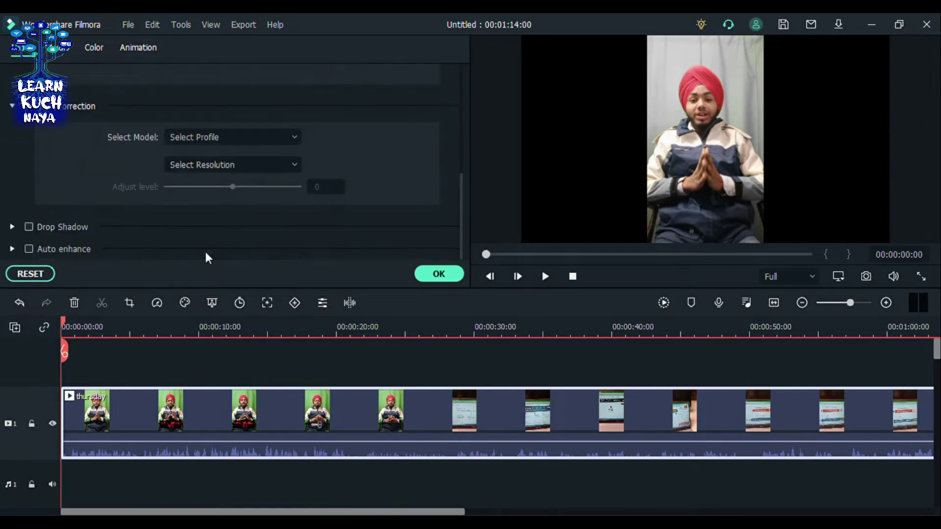
click(221, 138)
click(227, 194)
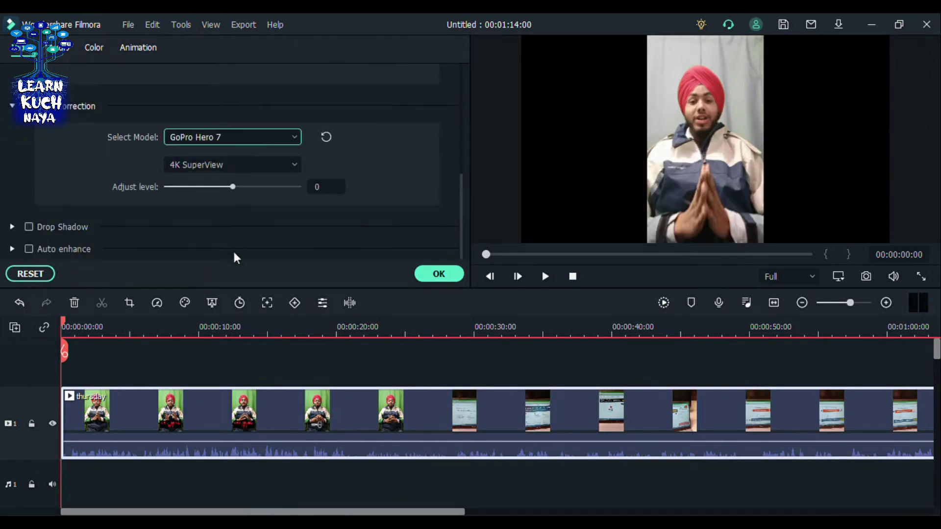
key(Up)
key(Up)
key(Up)
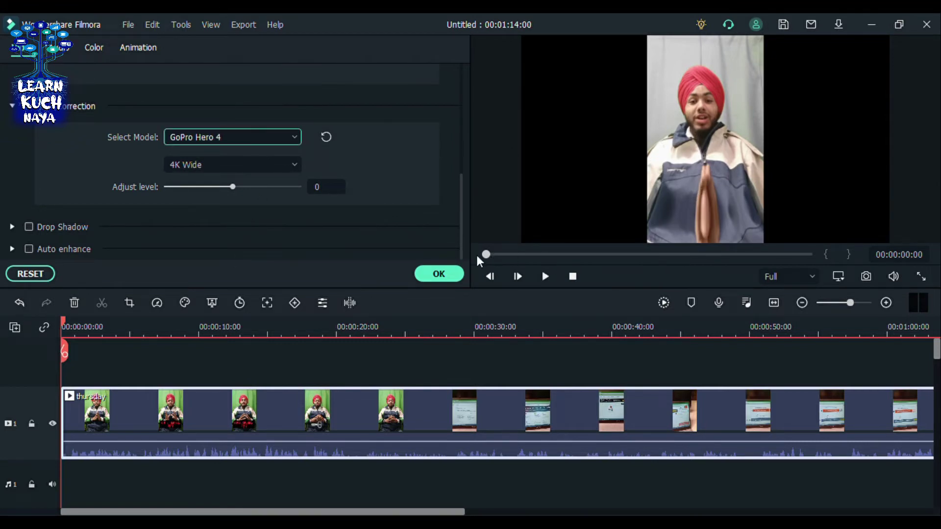
mouse_move(486, 255)
mouse_down()
mouse_move(525, 257)
mouse_move(486, 255)
mouse_up()
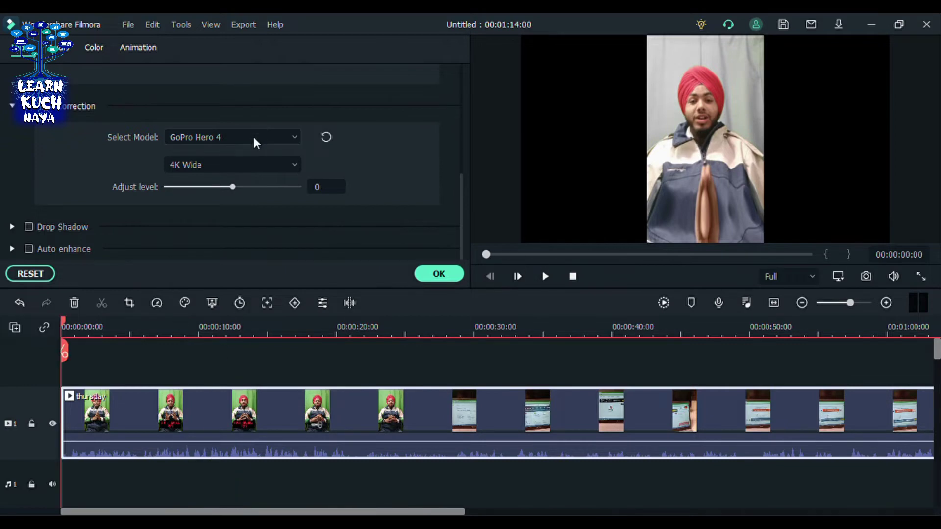
key(Up)
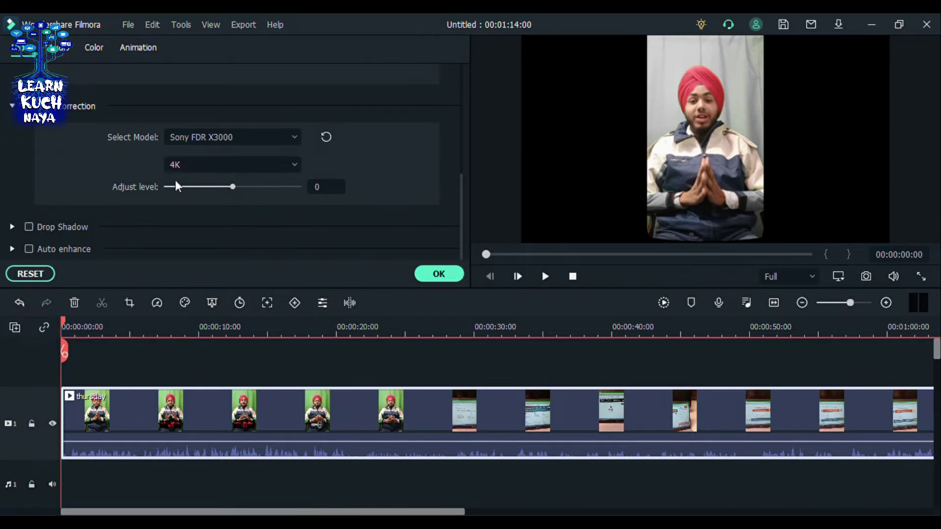
drag(225, 188, 378, 185)
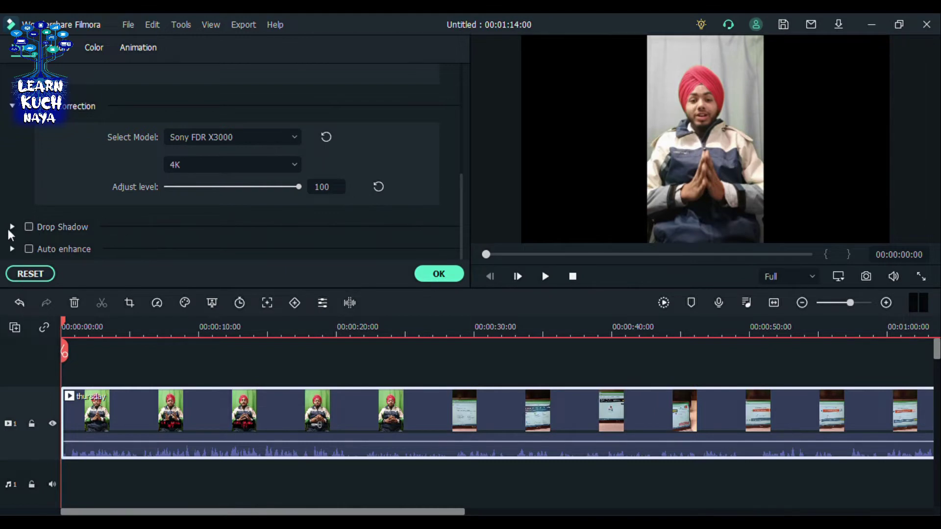
- Enable Drop Shadow on the clip with a stronger blur and apply the clip's effect settings
click(27, 226)
scroll(162, 197, down, 4)
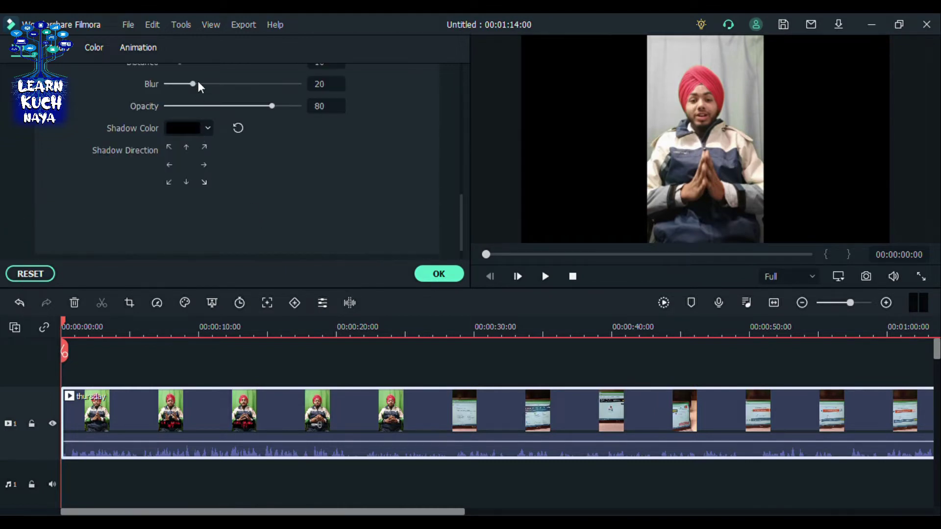
drag(195, 82, 253, 84)
scroll(230, 131, down, 1)
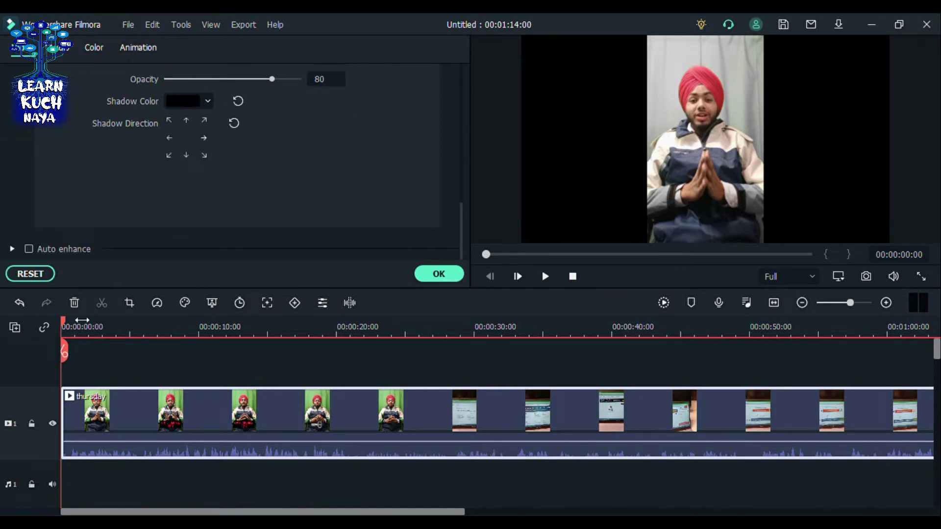
click(424, 272)
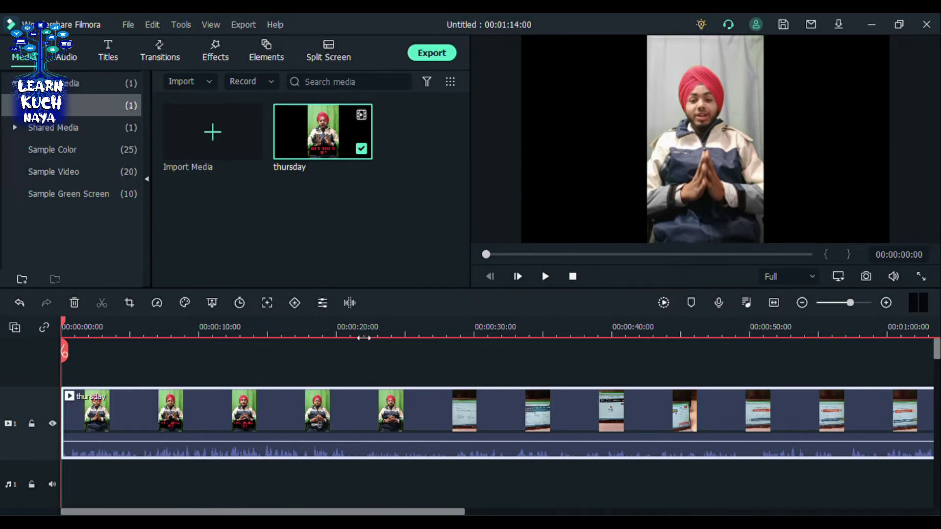
- Trim the end of the thursday clip so that it lasts 00:01:00:00
drag(64, 351, 707, 400)
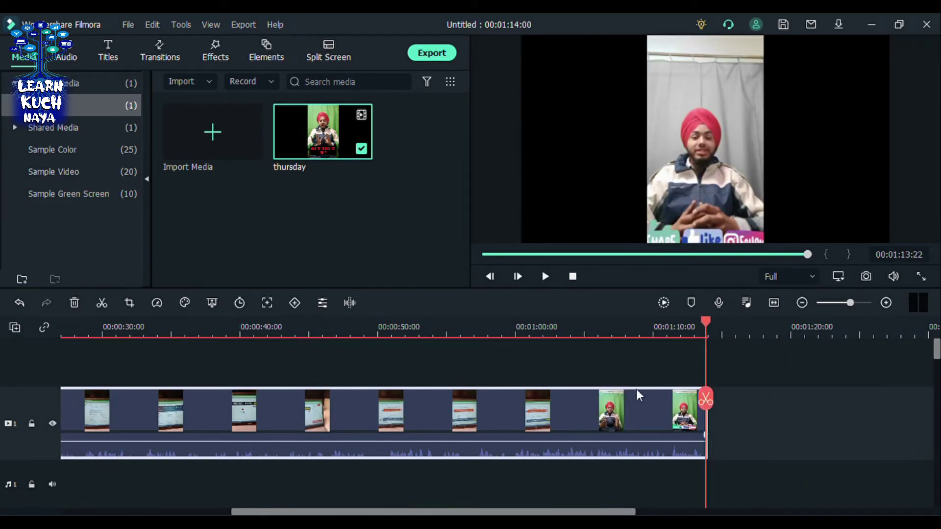
key(Right)
key(Right)
key(Right)
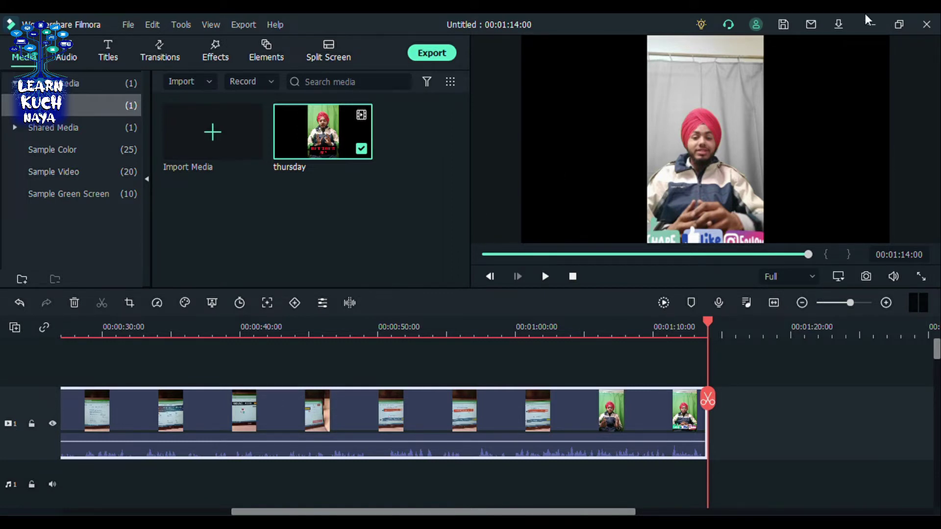
key(ctrl+z)
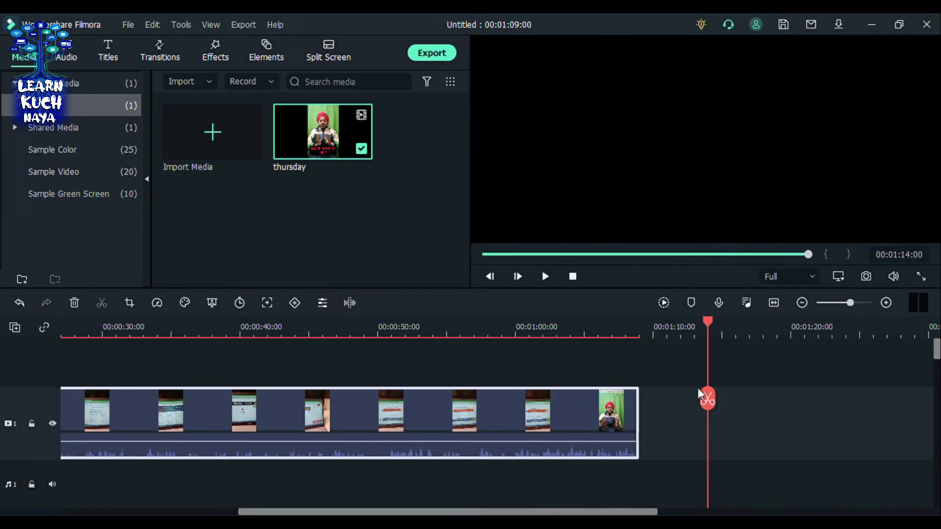
drag(706, 402, 641, 407)
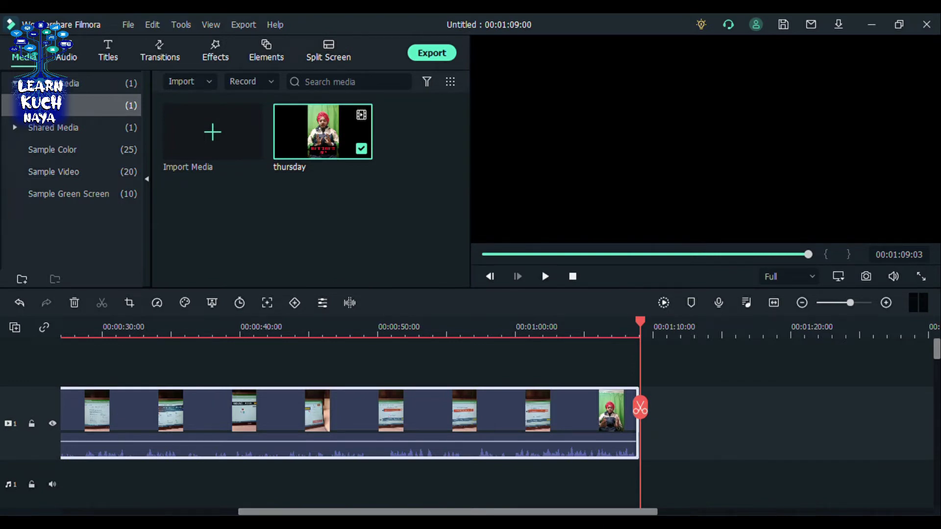
key(Delete)
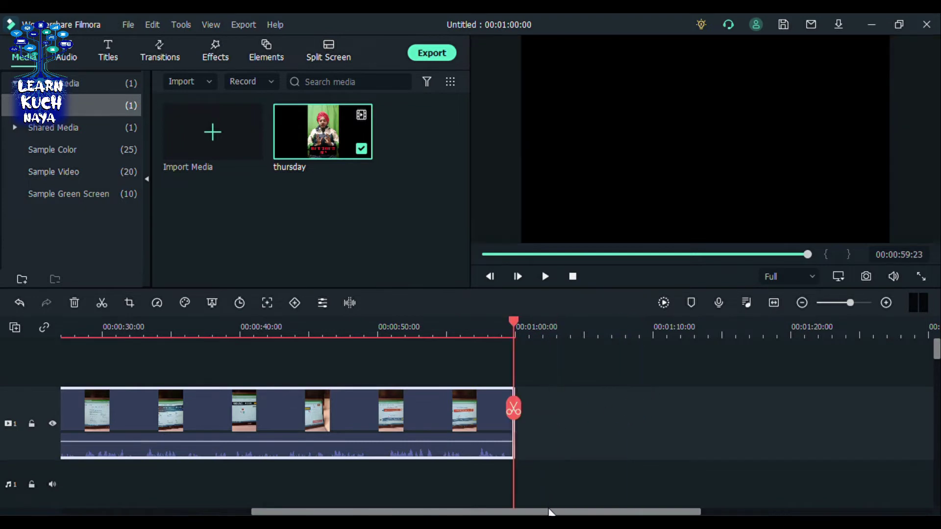
- Return the playhead to the start, run Motion Tracking on the thursday clip with no linked media, and apply it
drag(549, 512, 165, 506)
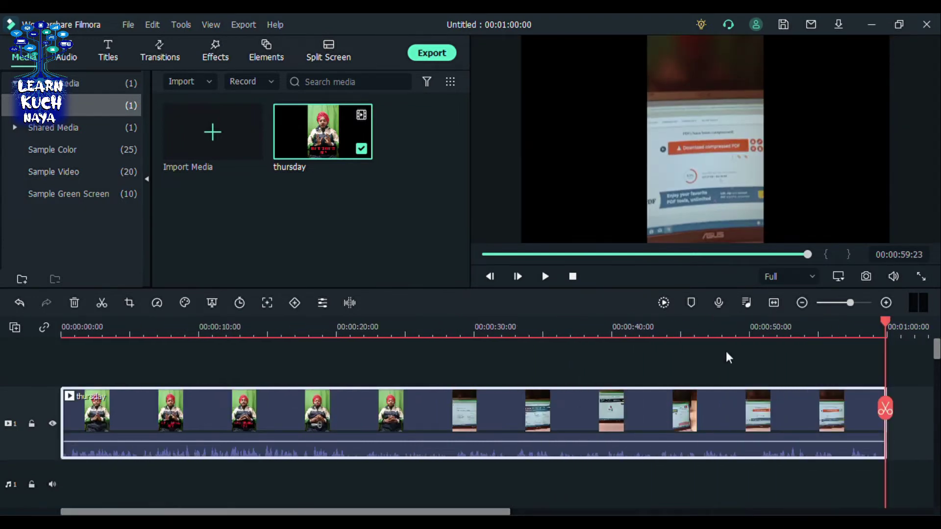
drag(875, 411, 2, 326)
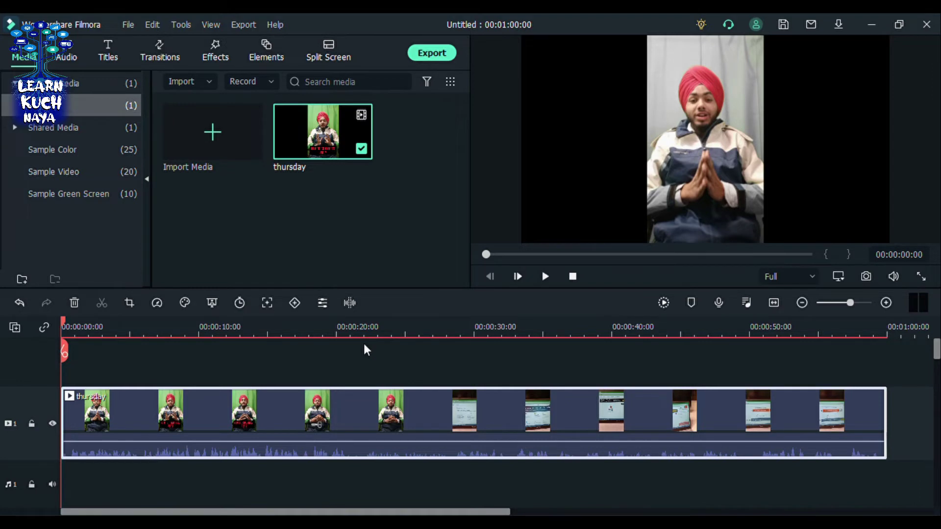
click(267, 303)
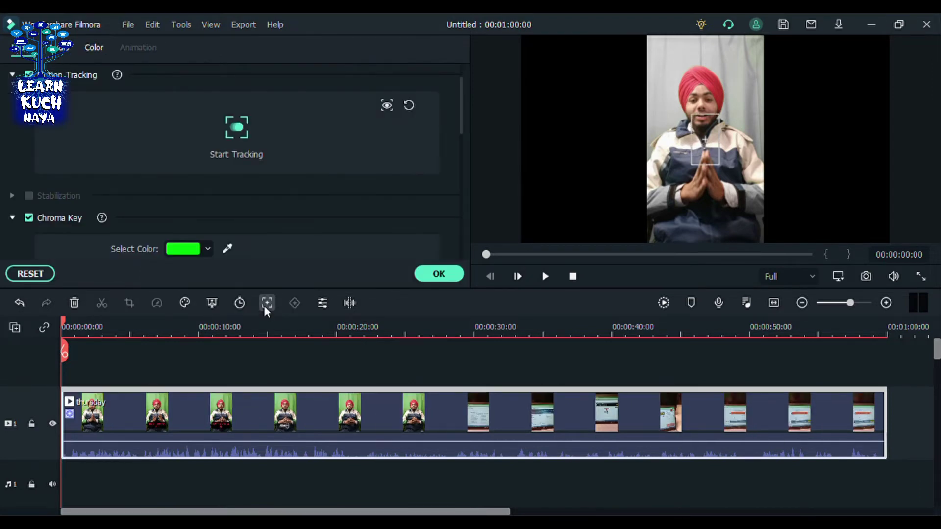
key(space)
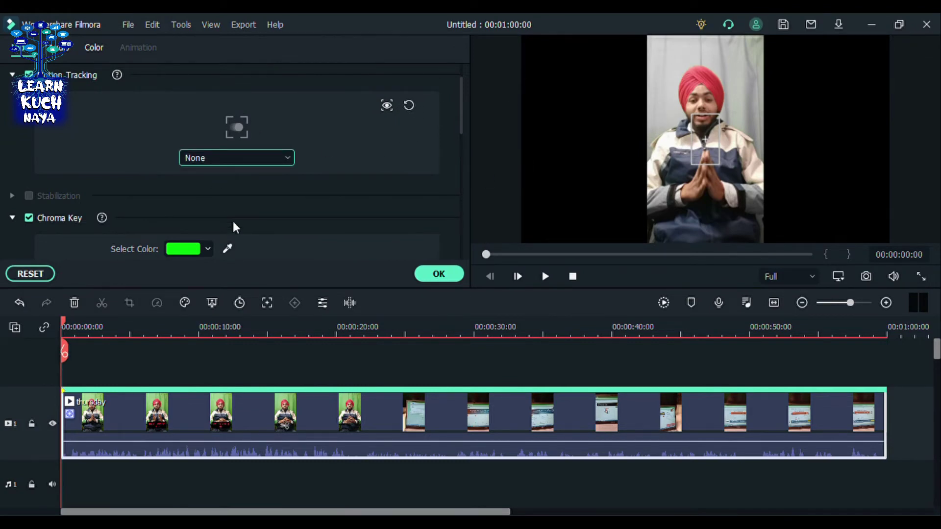
scroll(115, 198, down, 3)
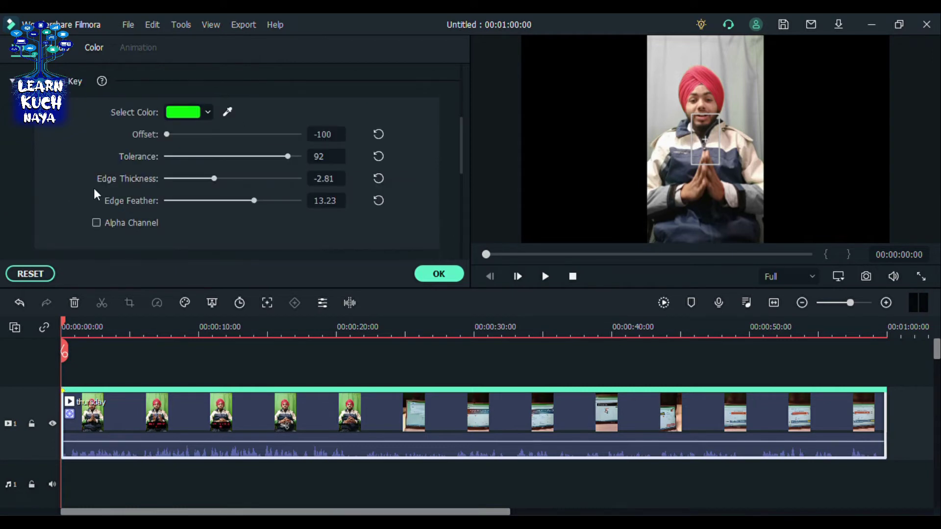
scroll(162, 185, down, 3)
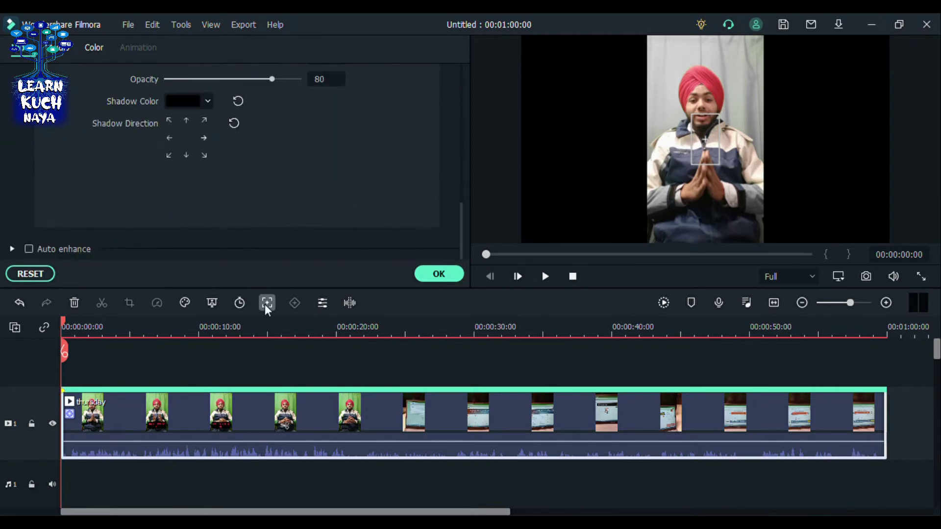
scroll(122, 262, up, 6)
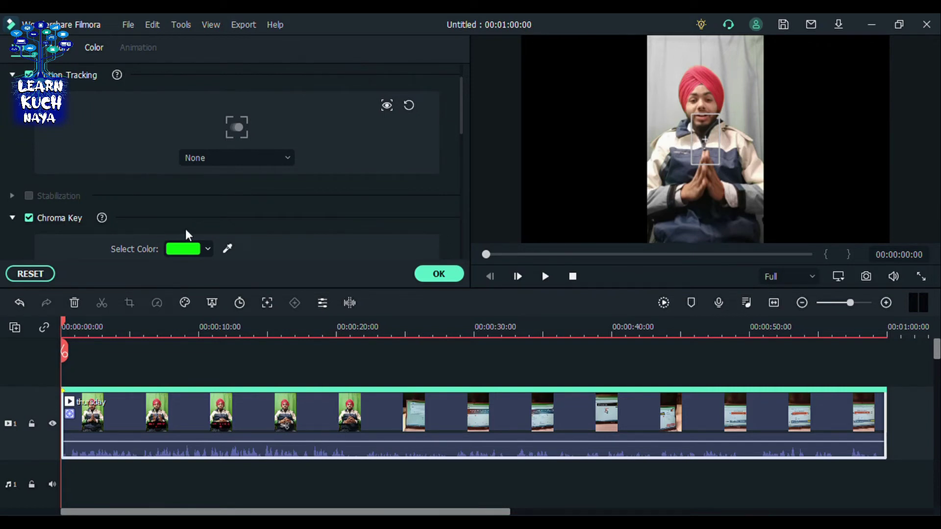
click(442, 280)
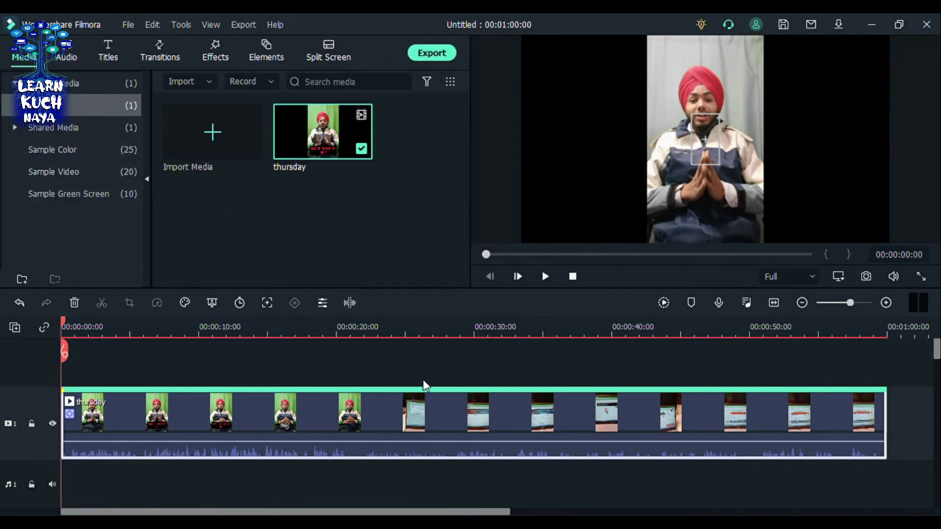
- Preview the split clips at 00:00:18:19 and clear the clip selection
scroll(528, 389, down, 1)
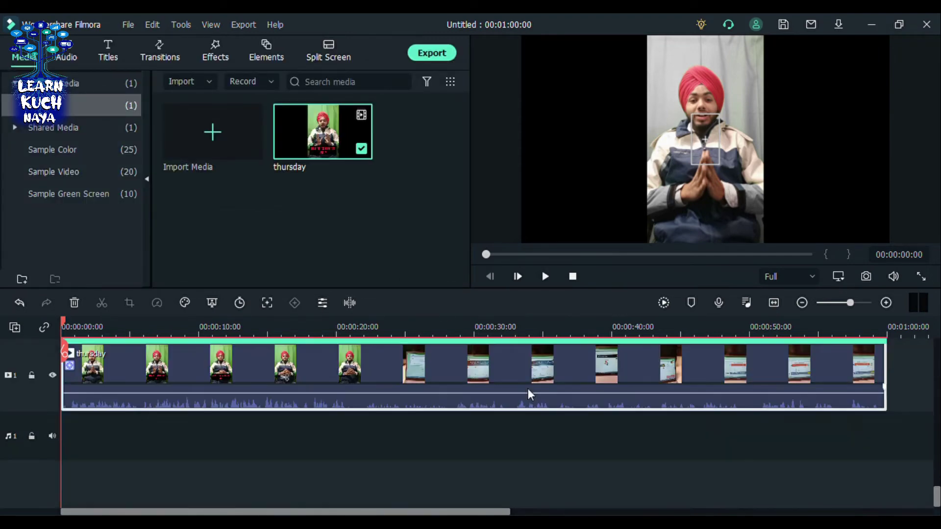
scroll(528, 390, up, 1)
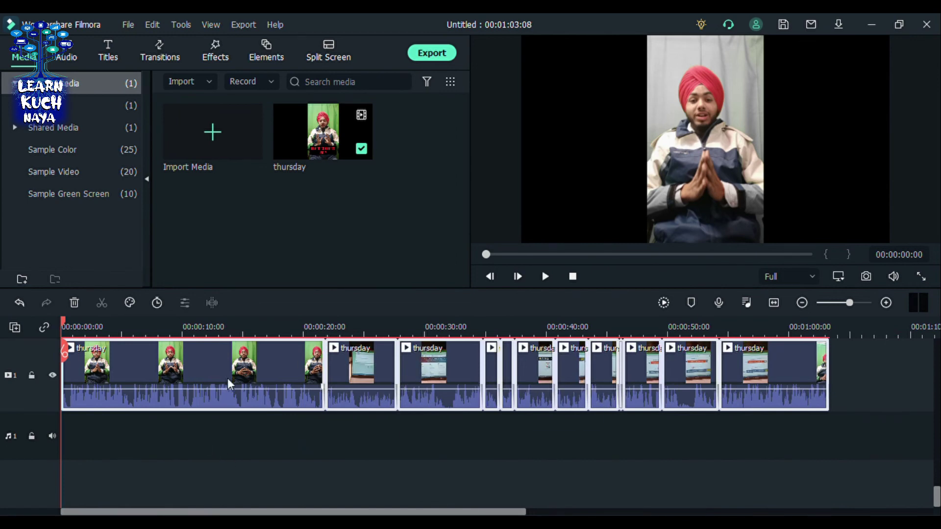
drag(64, 352, 282, 417)
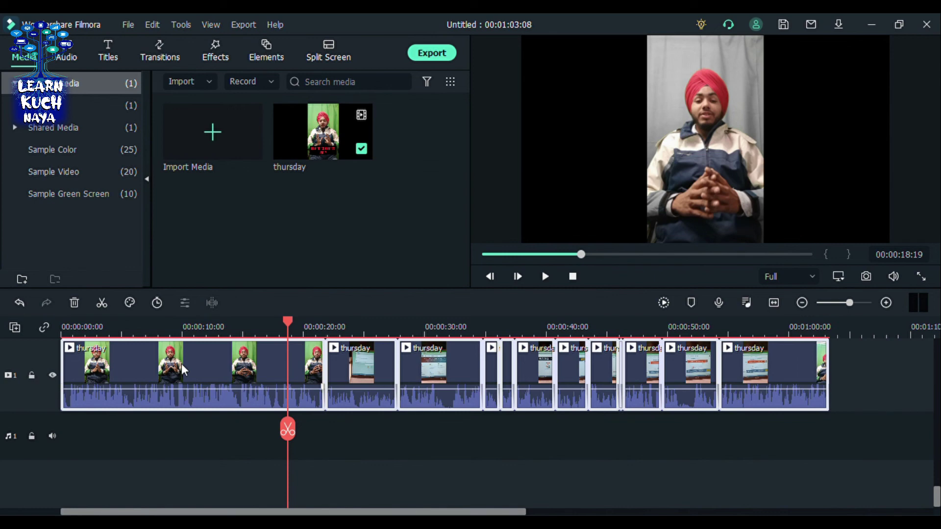
click(198, 237)
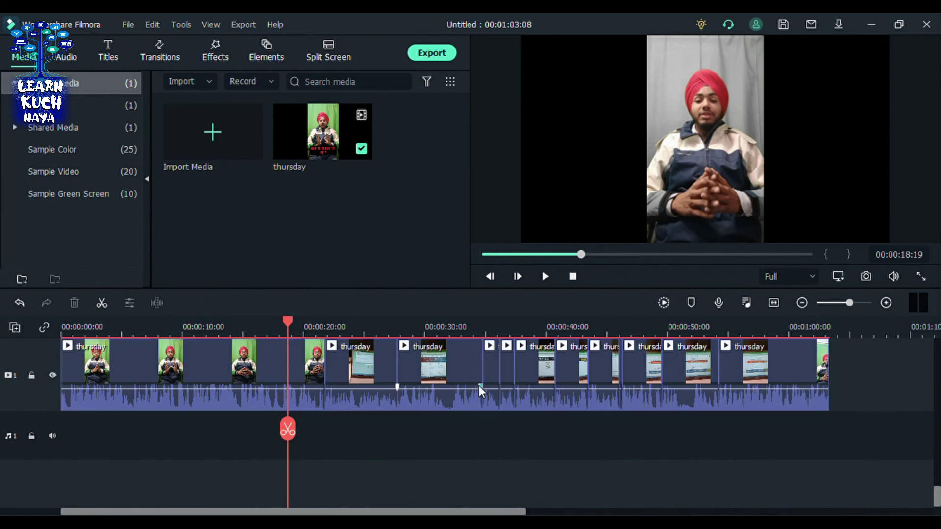